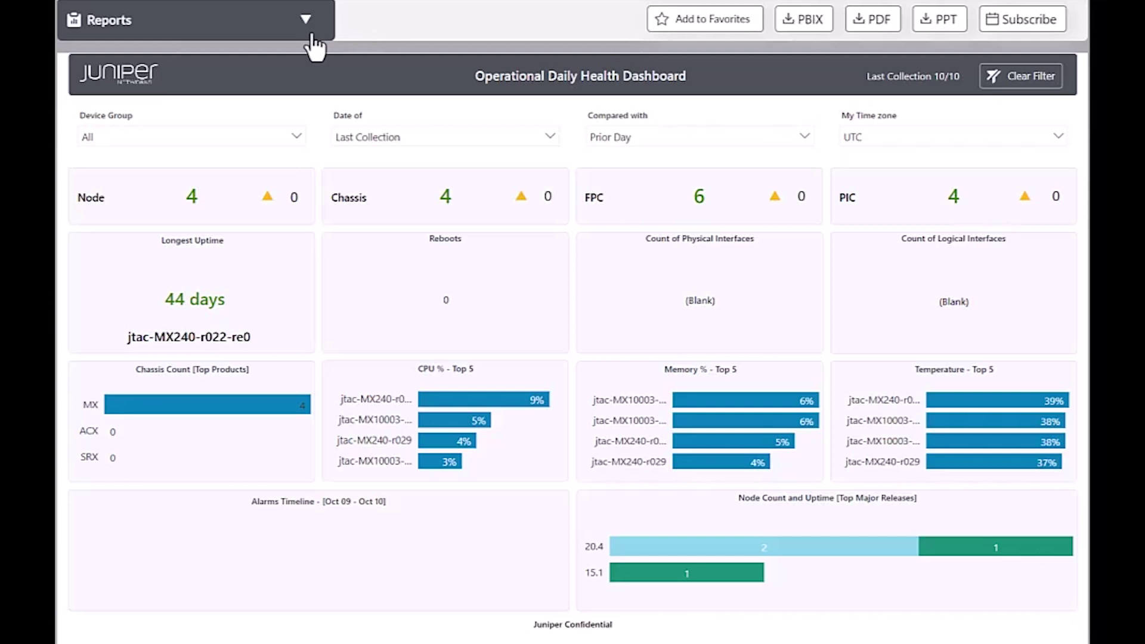
# Glance at the reports list, then start a blank subscription form (PDF, daily).
pyautogui.click(306, 20)
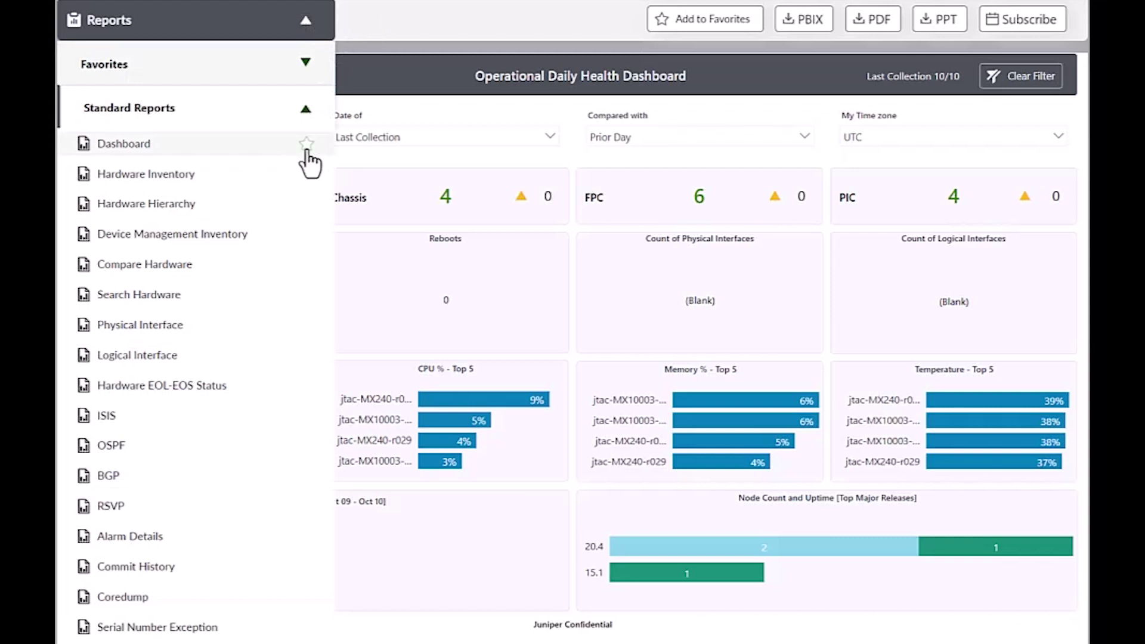
pyautogui.moveTo(179, 143)
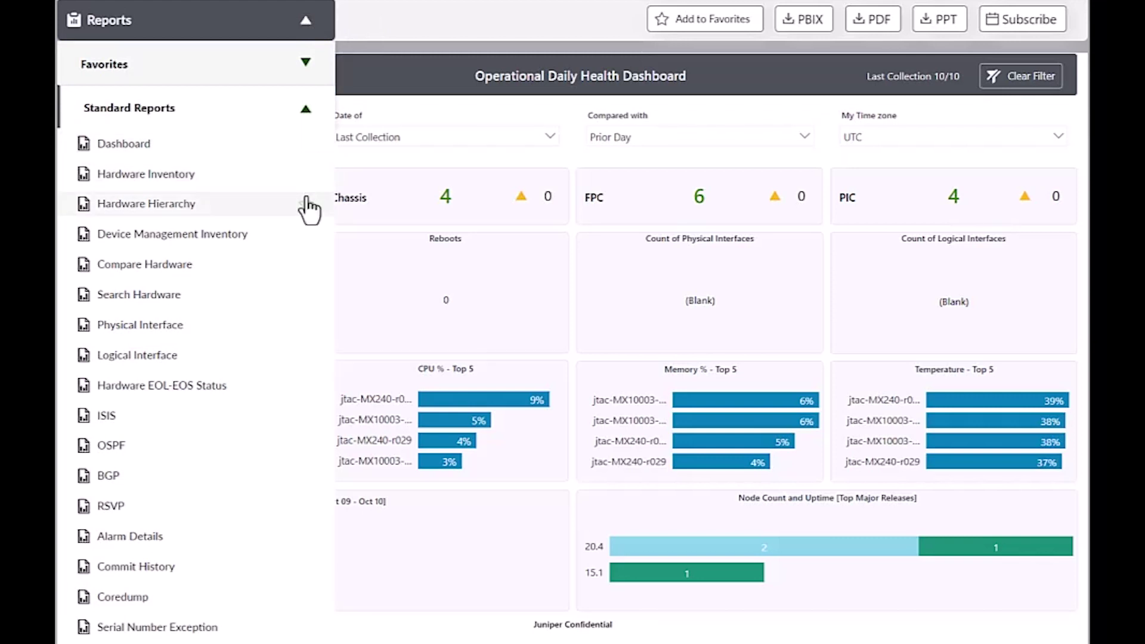
pyautogui.click(404, 17)
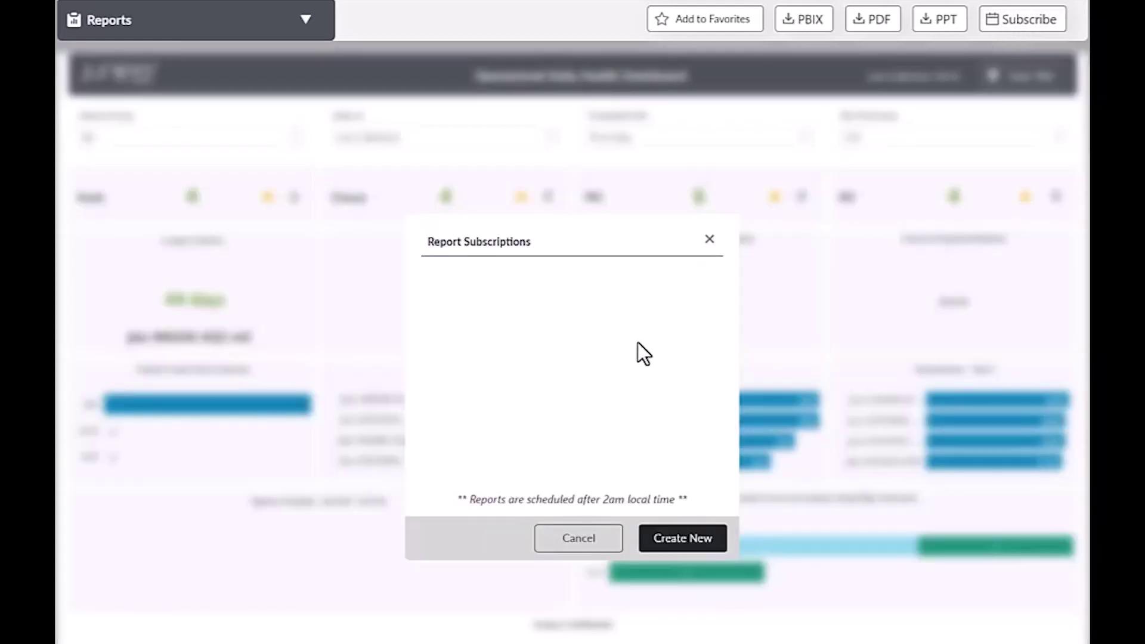
pyautogui.click(682, 538)
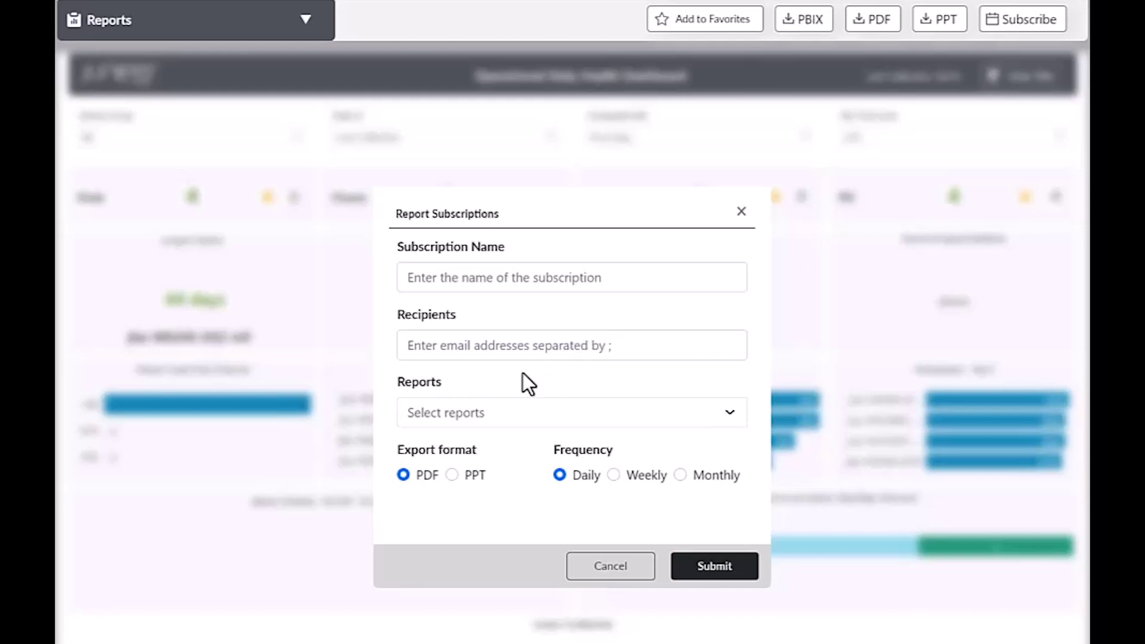
# Browse the subscribable reports, then cancel the new subscription and close the window.
pyautogui.click(728, 418)
pyautogui.moveTo(738, 457); pyautogui.dragTo(736, 528)
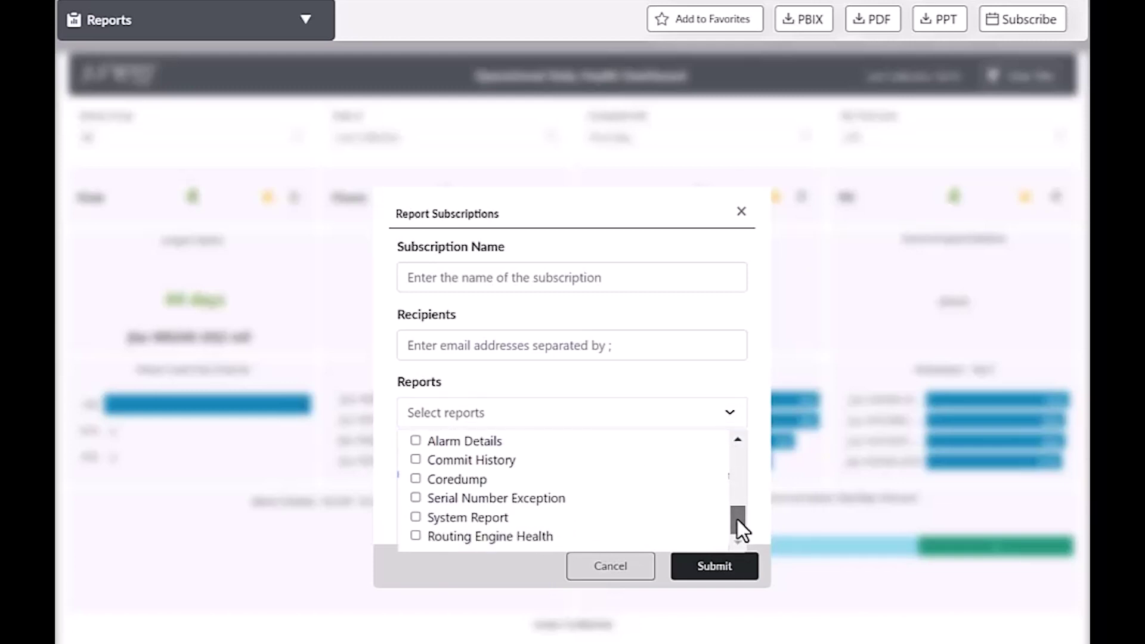
pyautogui.moveTo(737, 520); pyautogui.dragTo(734, 451)
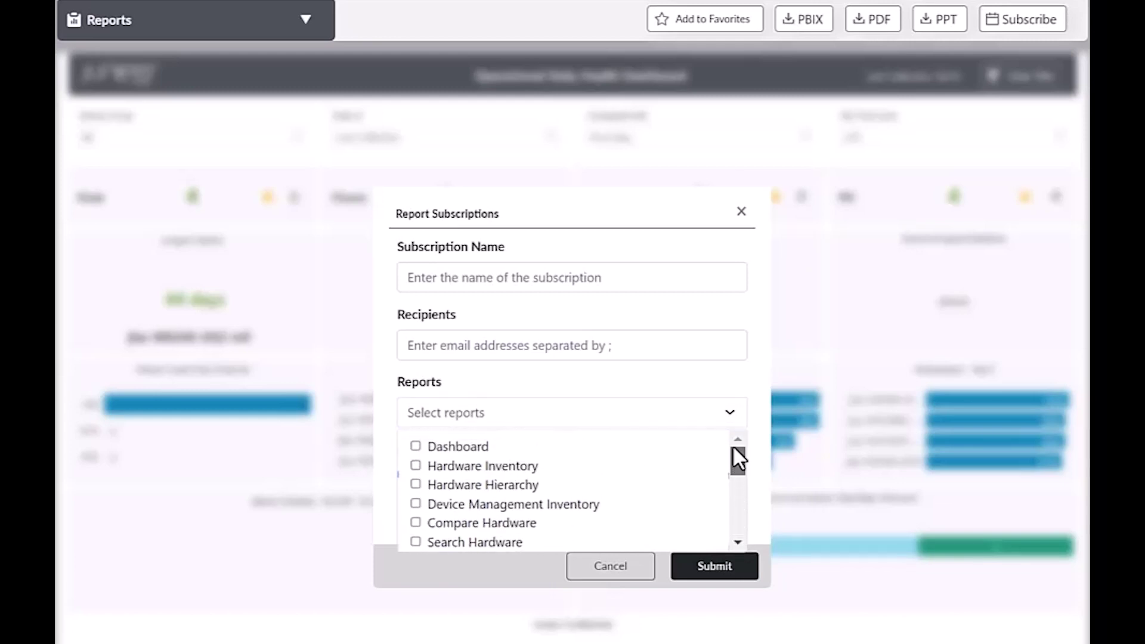
pyautogui.click(730, 415)
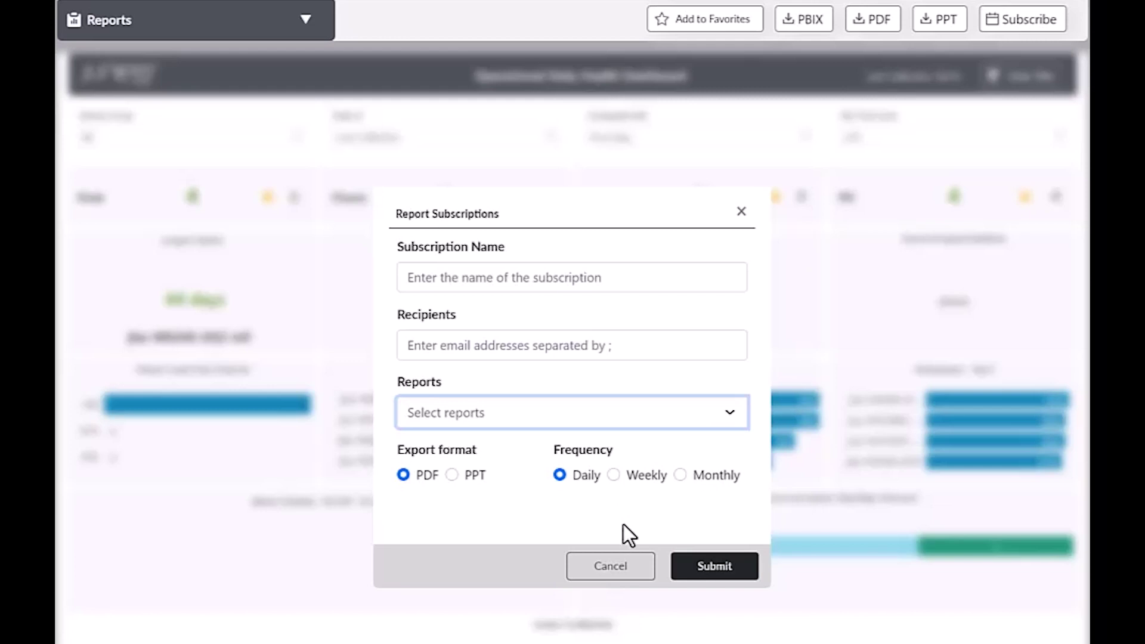
pyautogui.click(611, 566)
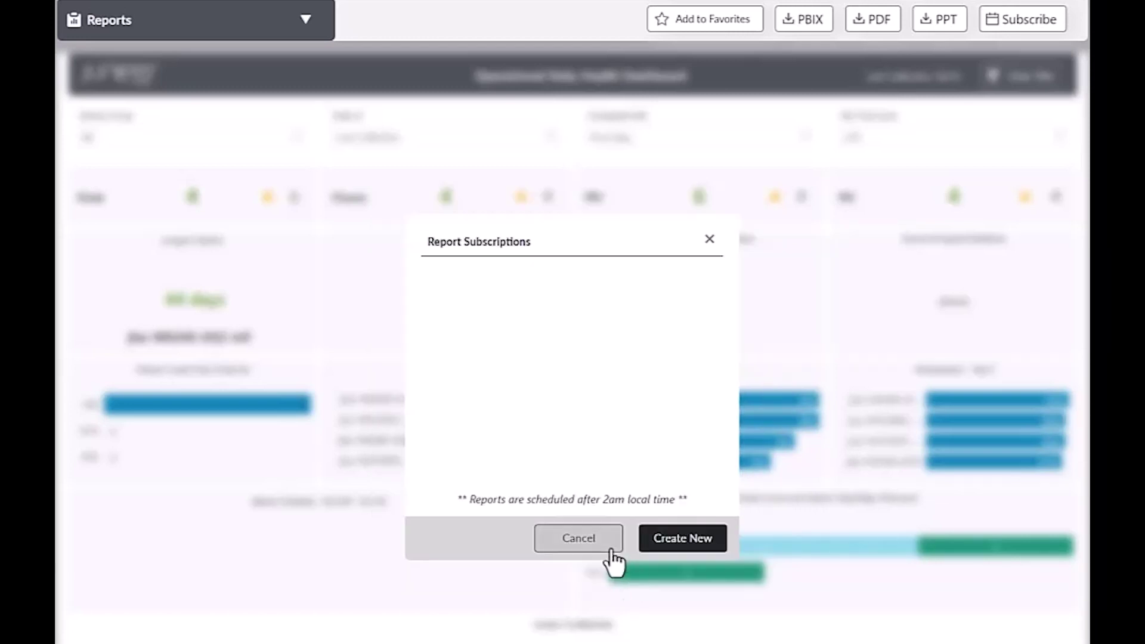
pyautogui.click(579, 539)
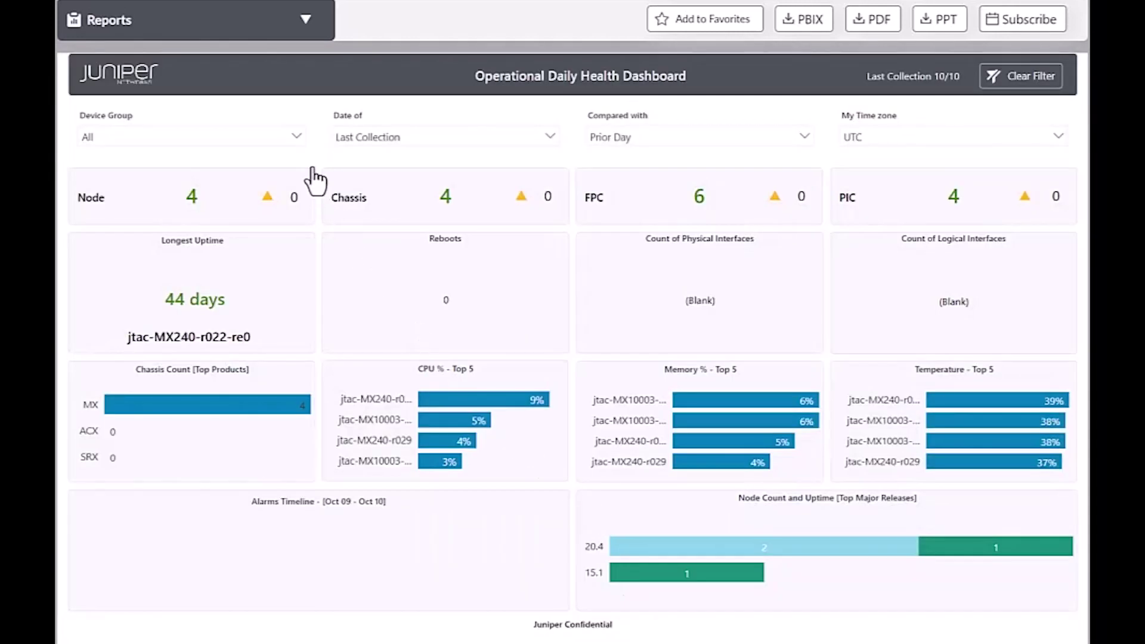
# Check the available collection dates and bring up drill-through options for the MX chassis bar.
pyautogui.moveTo(698, 126)
pyautogui.click(549, 137)
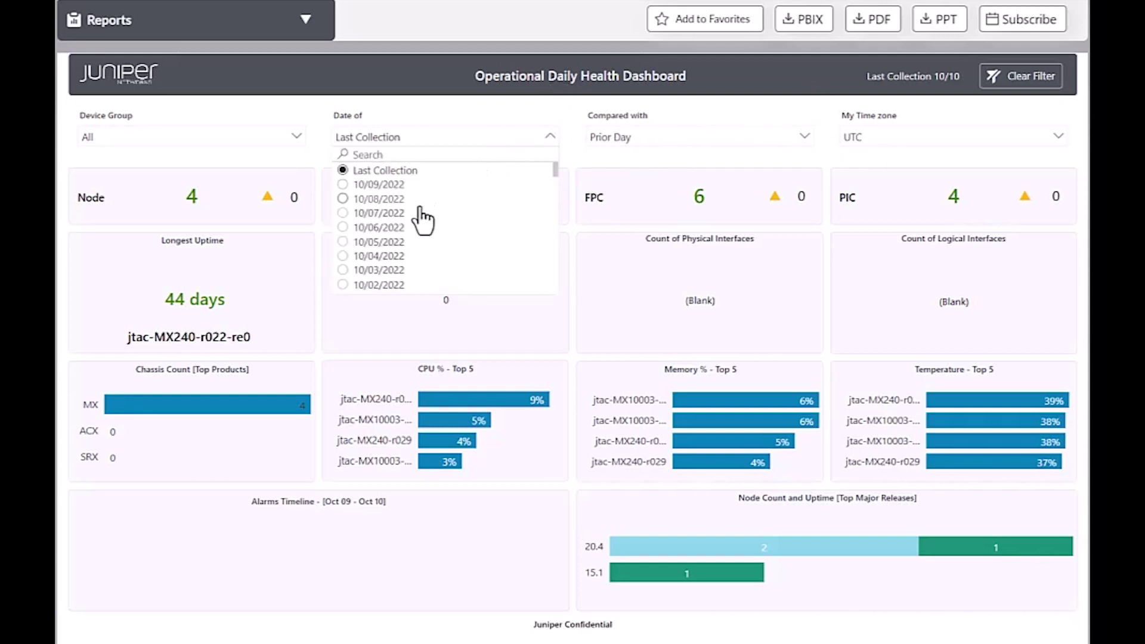
pyautogui.click(622, 156)
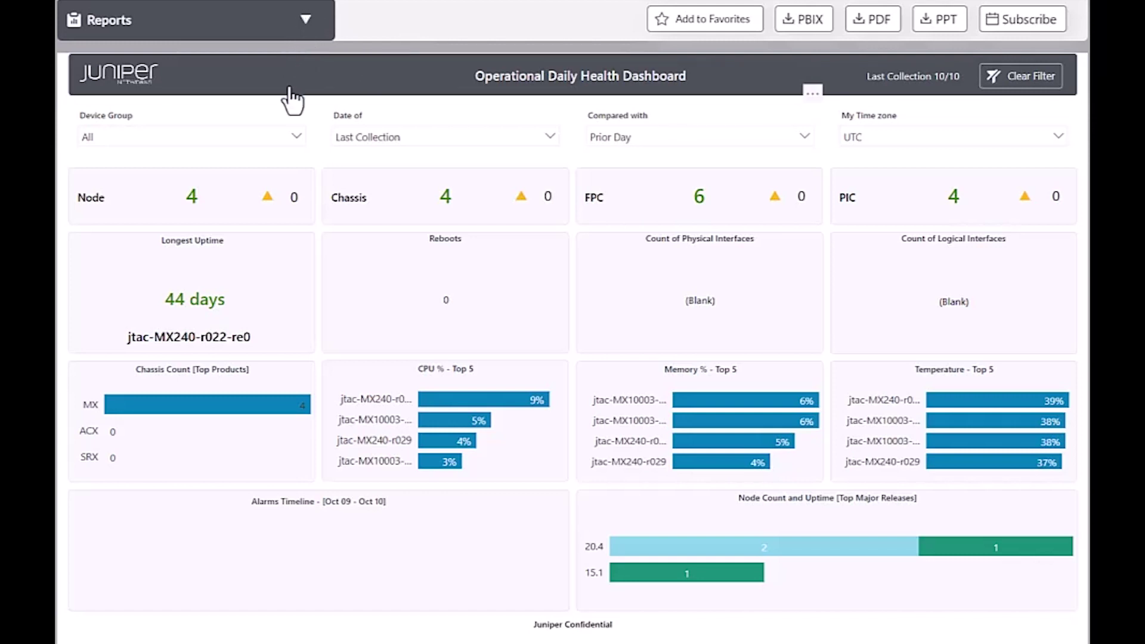
pyautogui.moveTo(206, 404)
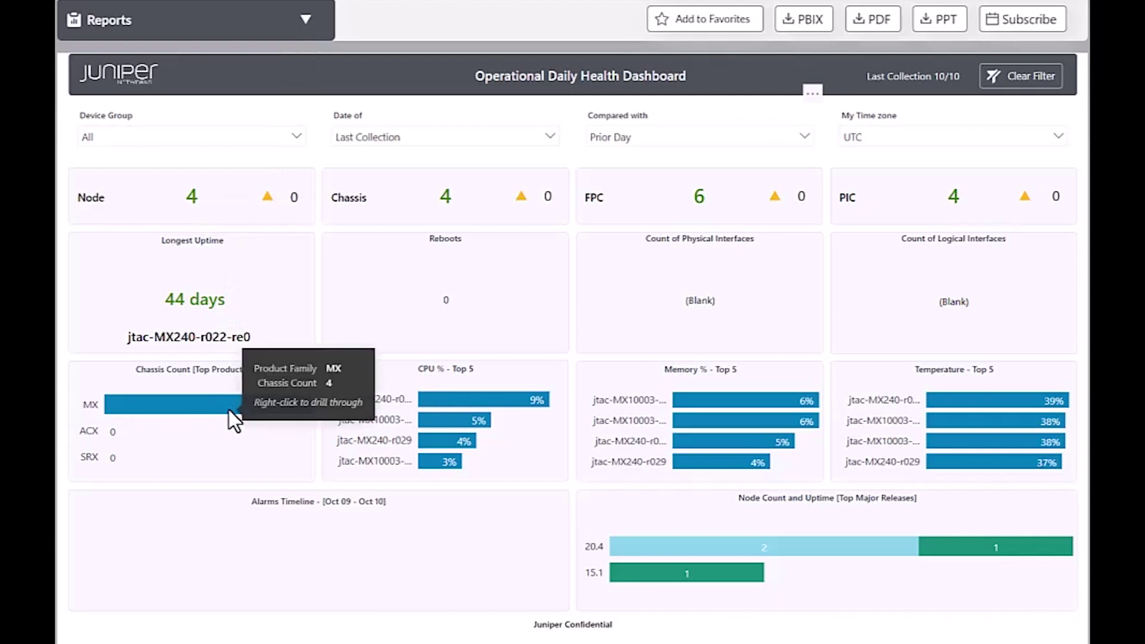
pyautogui.rightClick(226, 407)
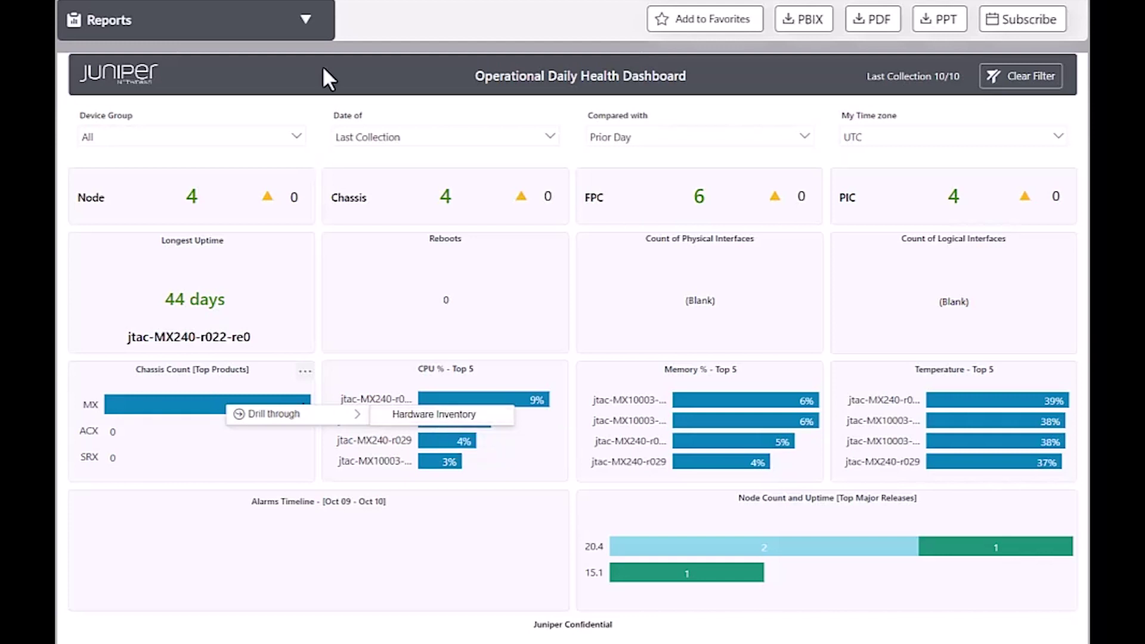
pyautogui.click(305, 21)
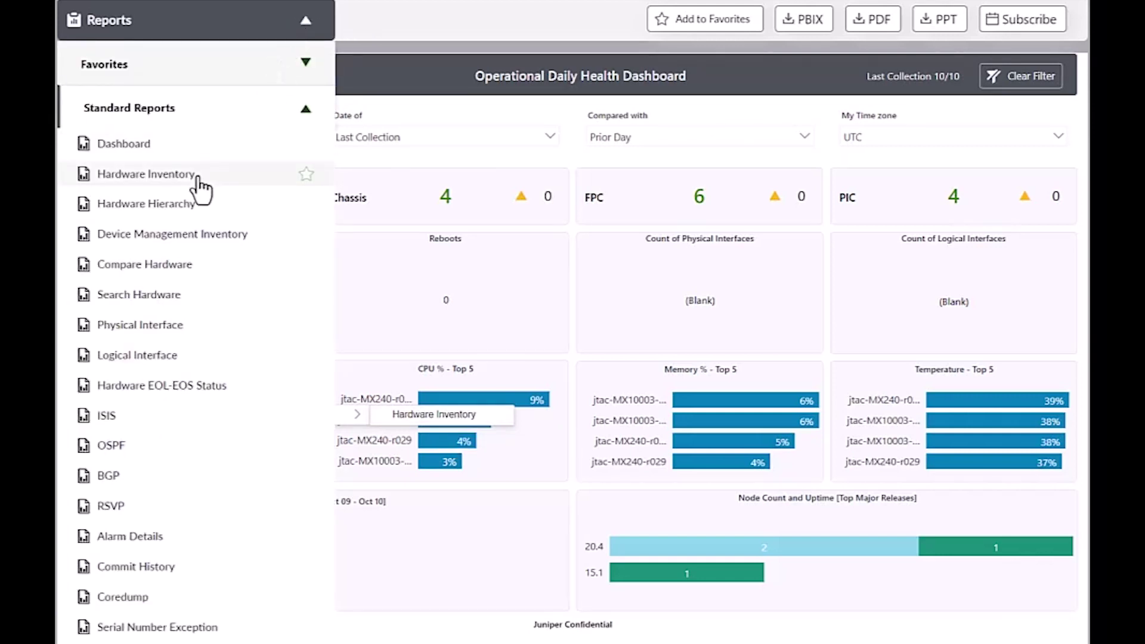
# Show Hardware Inventory as a flat table, check its export options, then open Device Management Inventory.
pyautogui.click(146, 173)
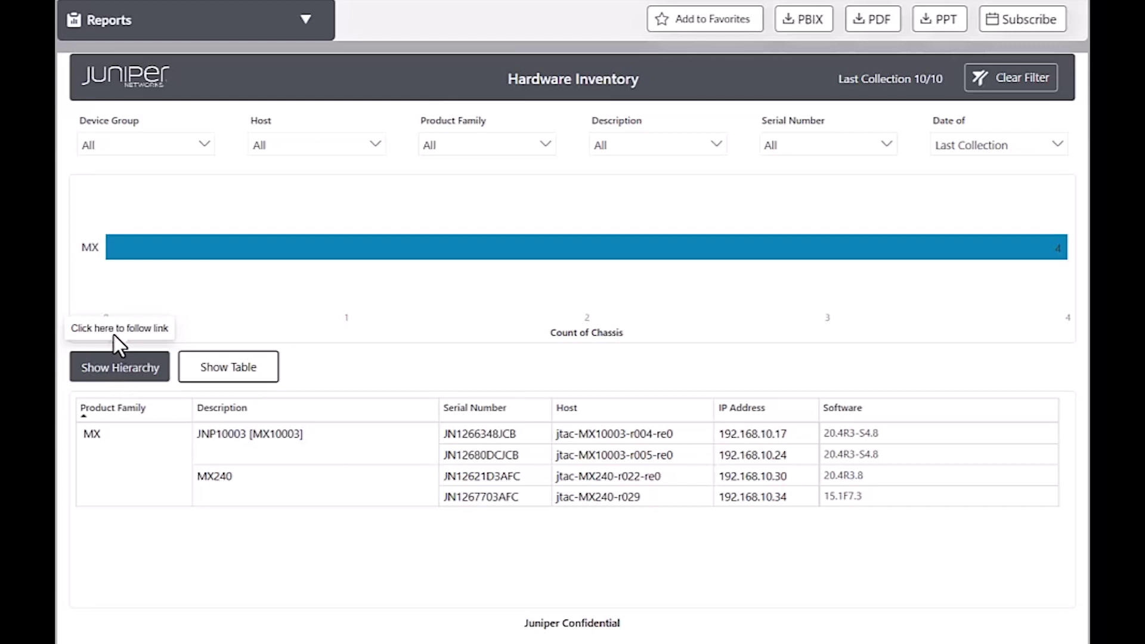
pyautogui.moveTo(229, 366)
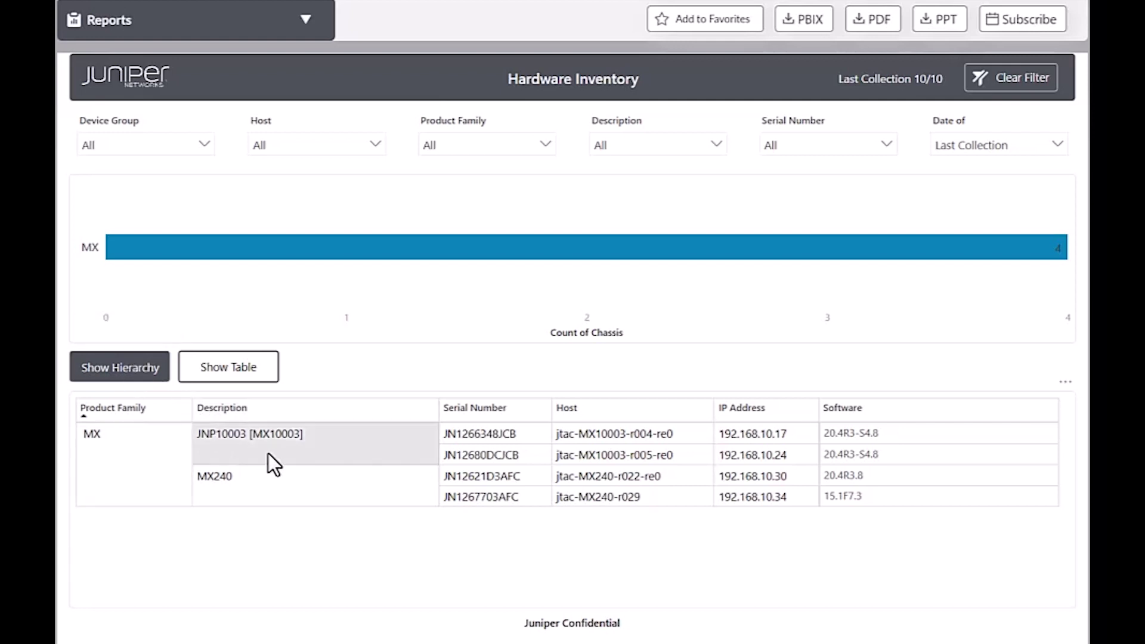
pyautogui.click(242, 368)
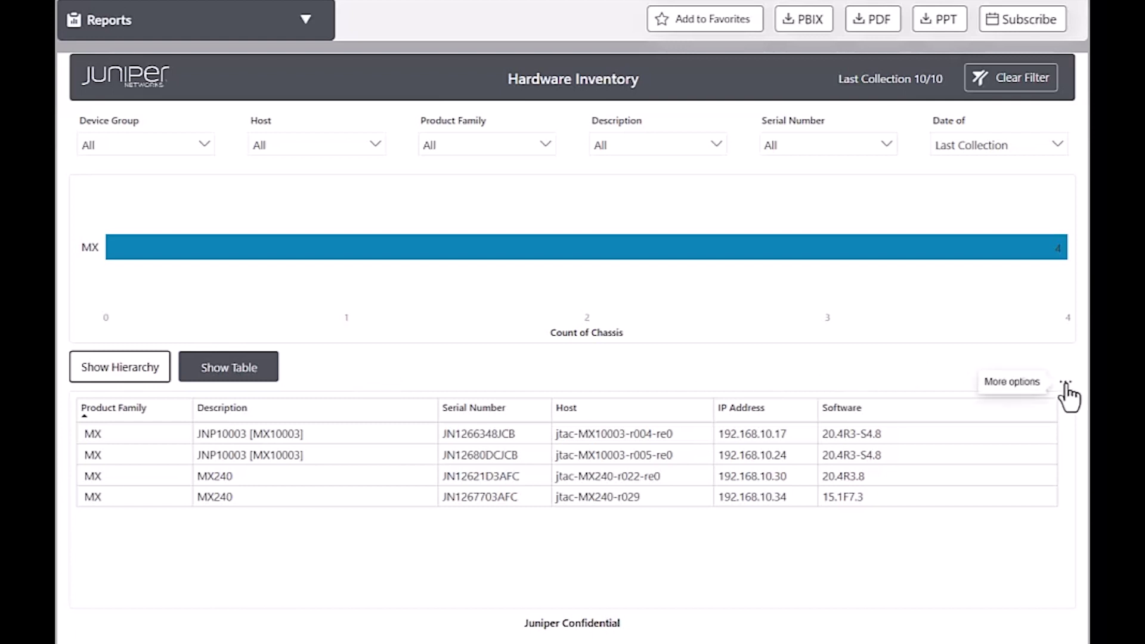
pyautogui.click(1066, 386)
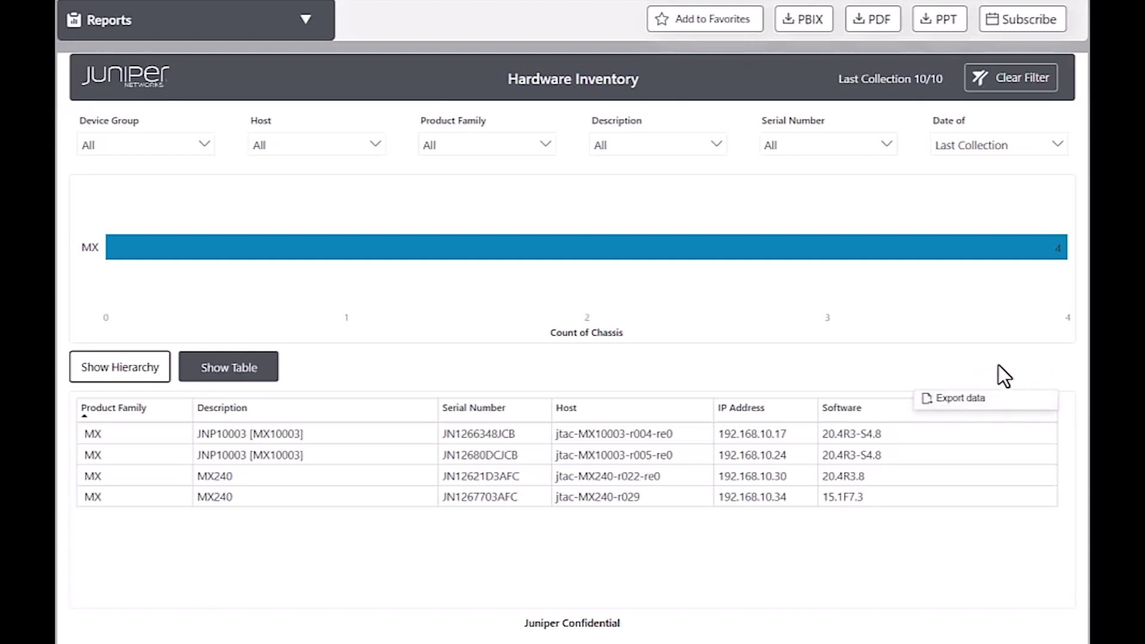
pyautogui.click(305, 20)
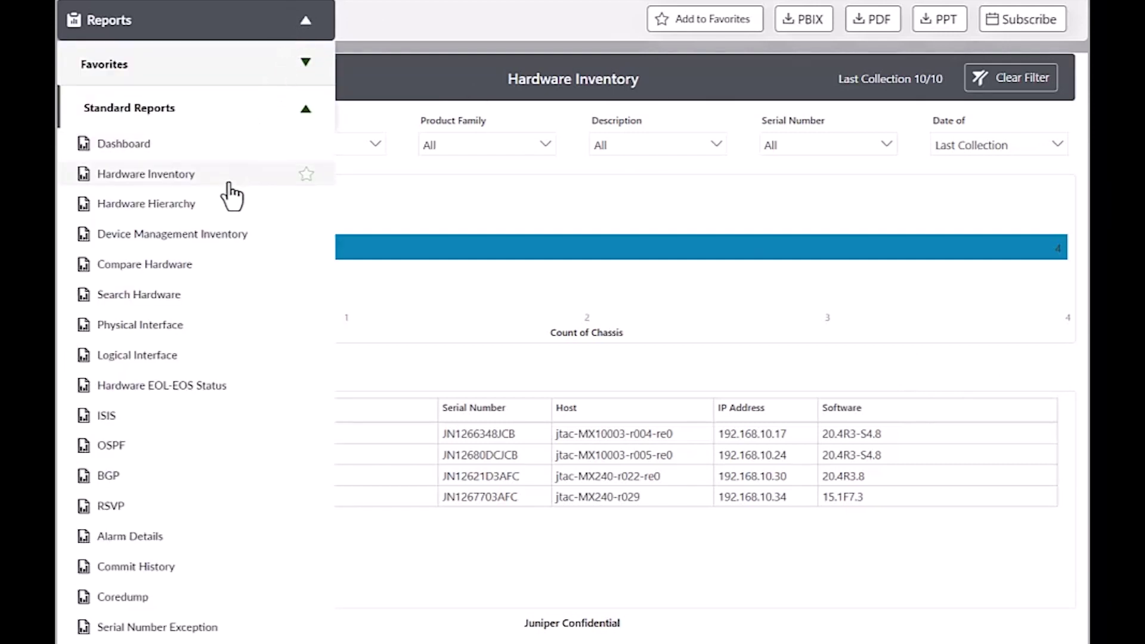
pyautogui.click(220, 247)
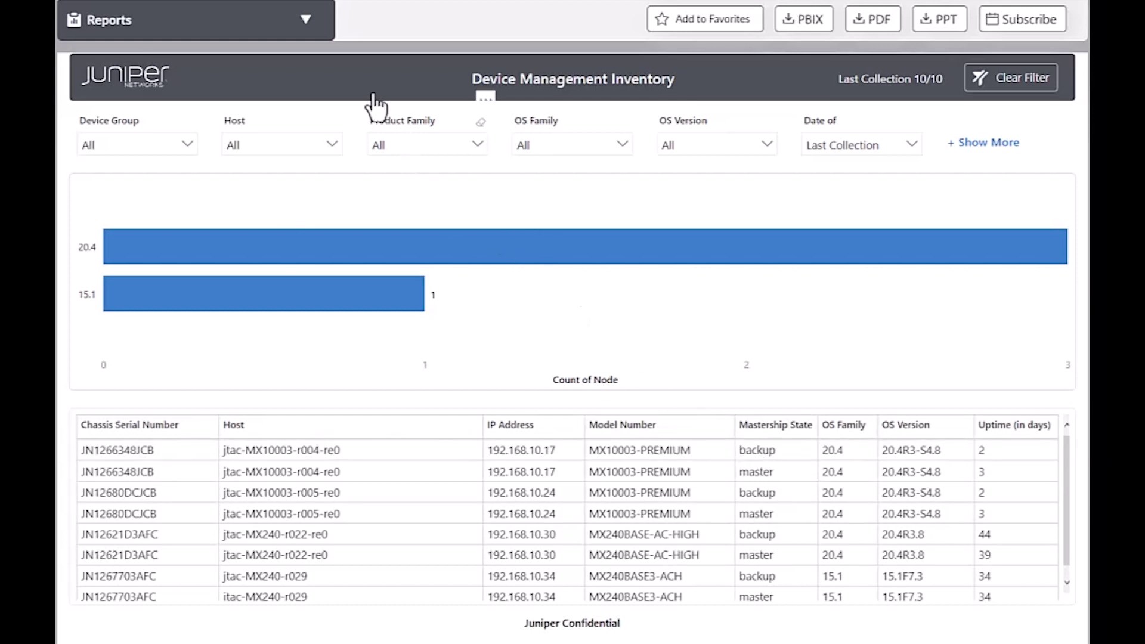
# Switch to the Hardware EOL-EOS Status report from the reports list.
pyautogui.click(309, 22)
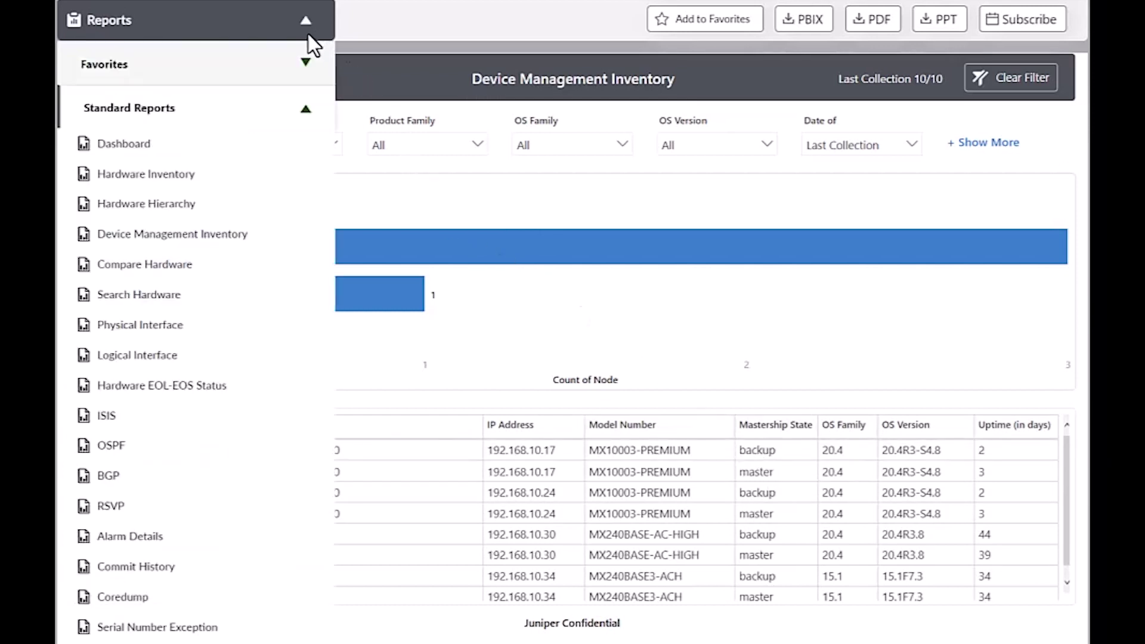
pyautogui.click(222, 396)
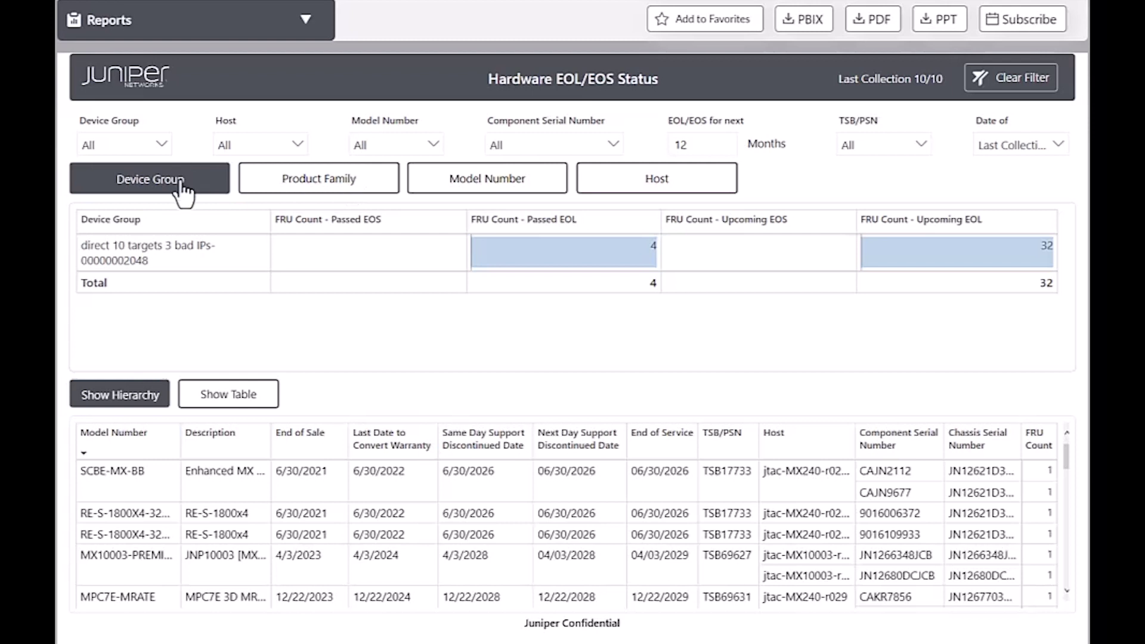
# Break FRU counts down by product family, model number and host, then open BGP.
pyautogui.click(331, 188)
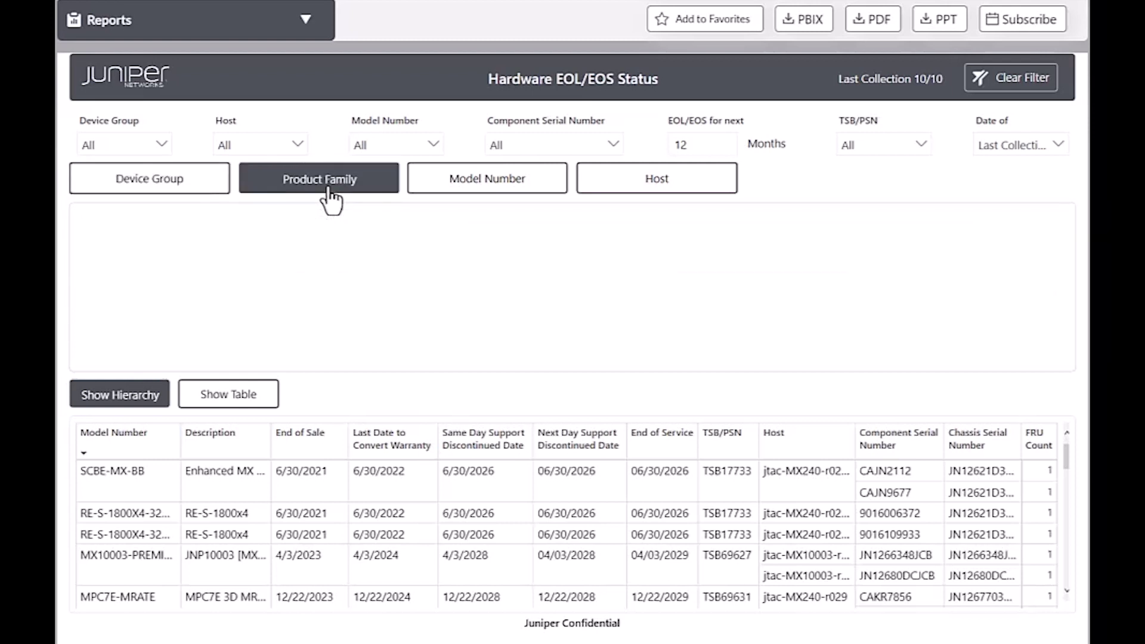
pyautogui.click(483, 183)
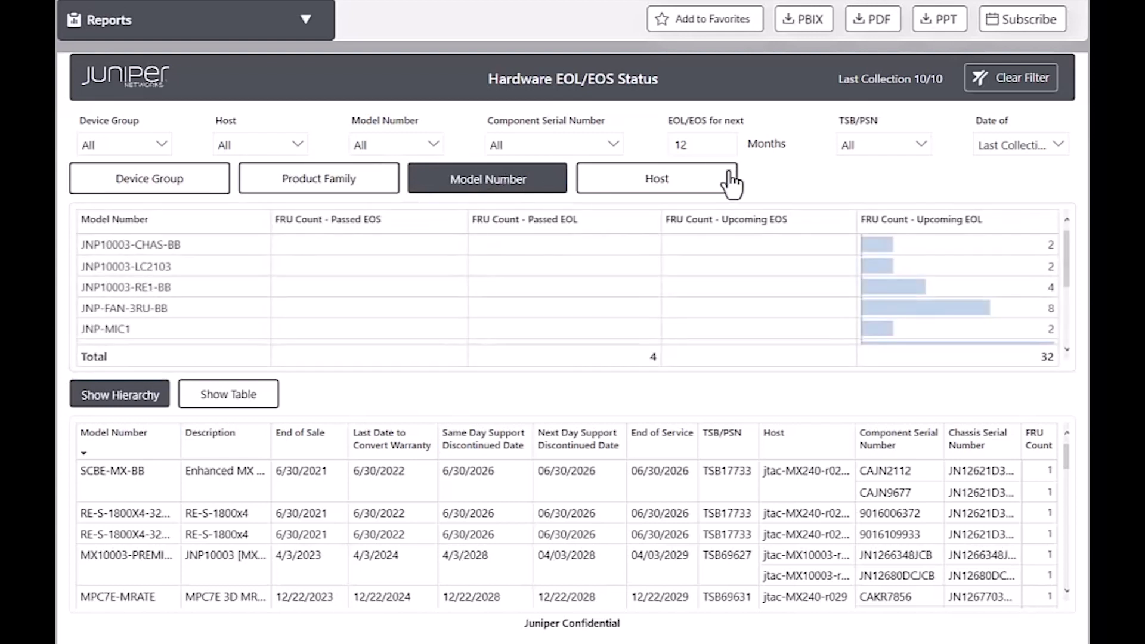
pyautogui.click(662, 183)
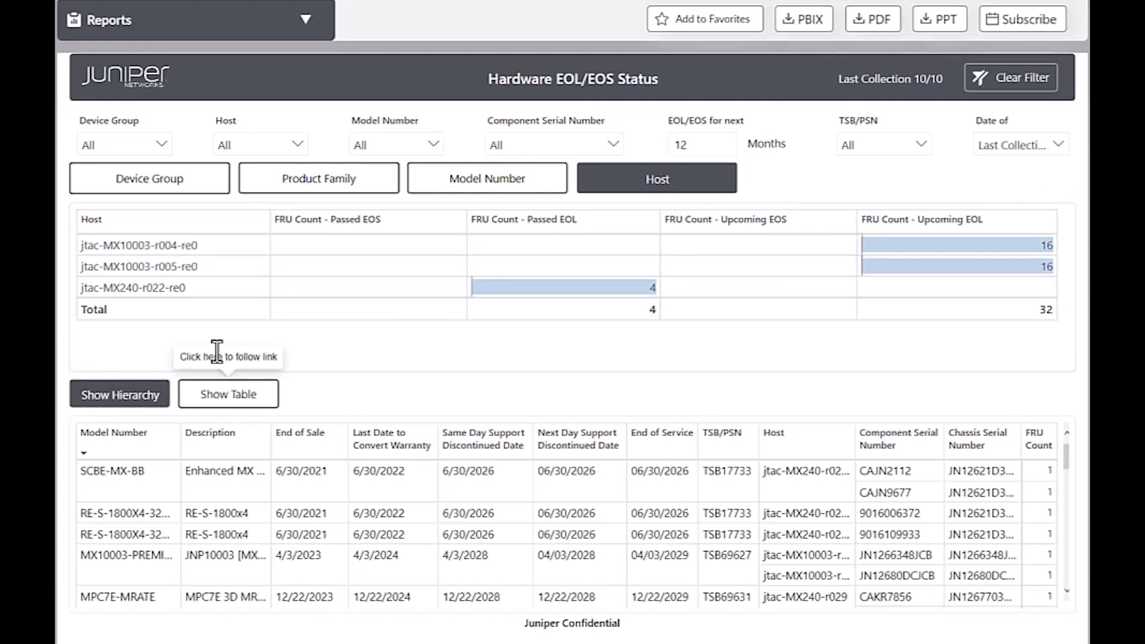
pyautogui.click(303, 20)
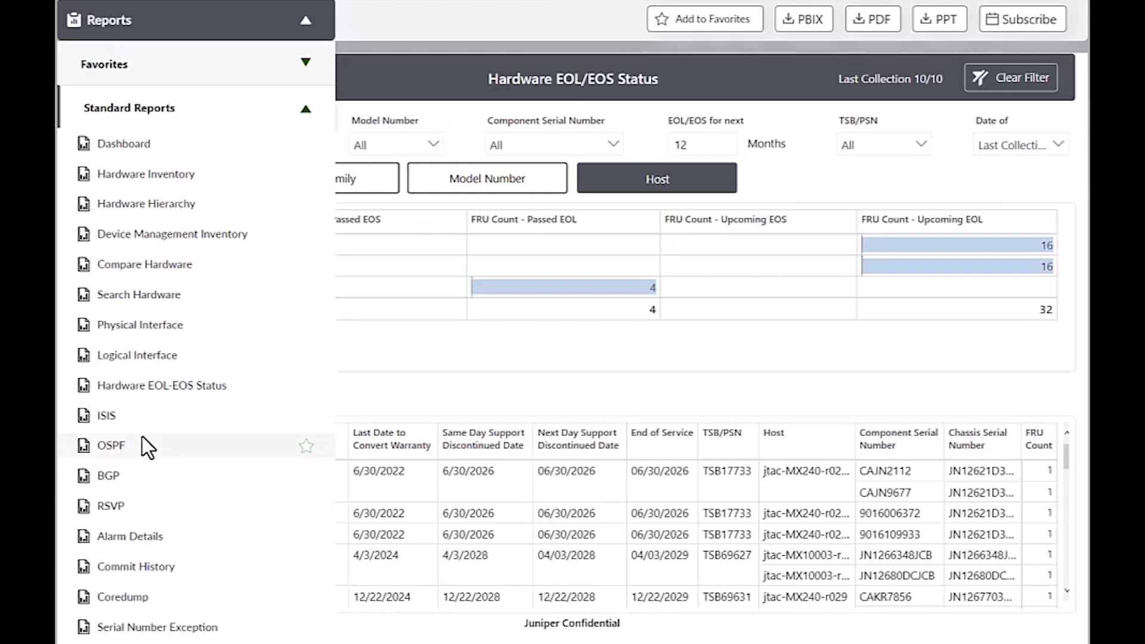
pyautogui.click(151, 483)
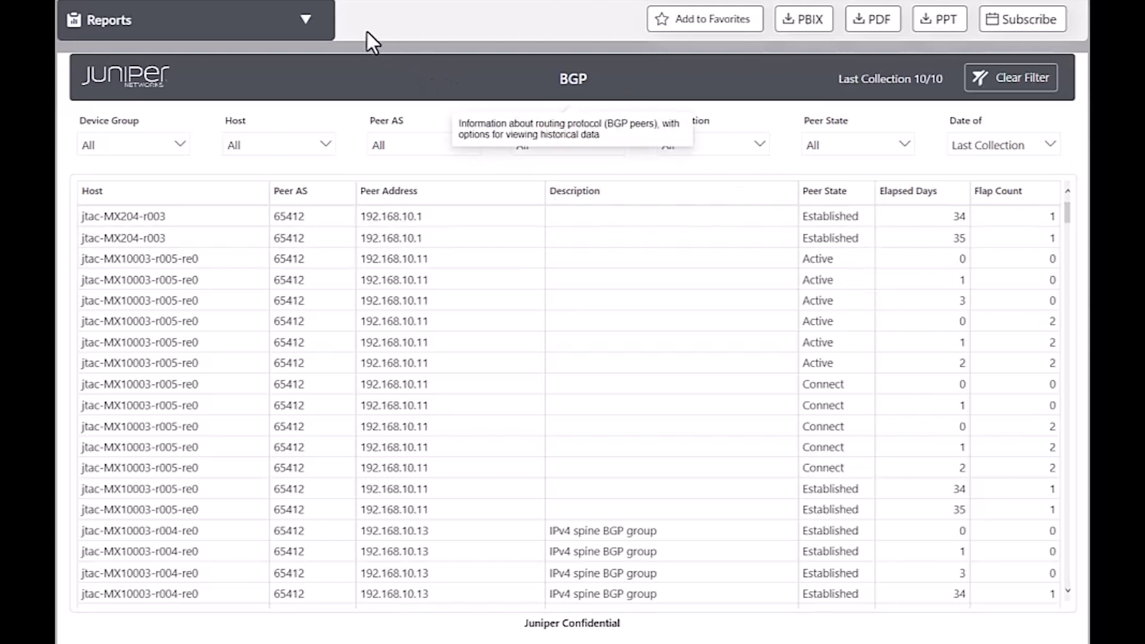
# Bring up the Standard Reports catalogue over the BGP peer table.
pyautogui.click(307, 20)
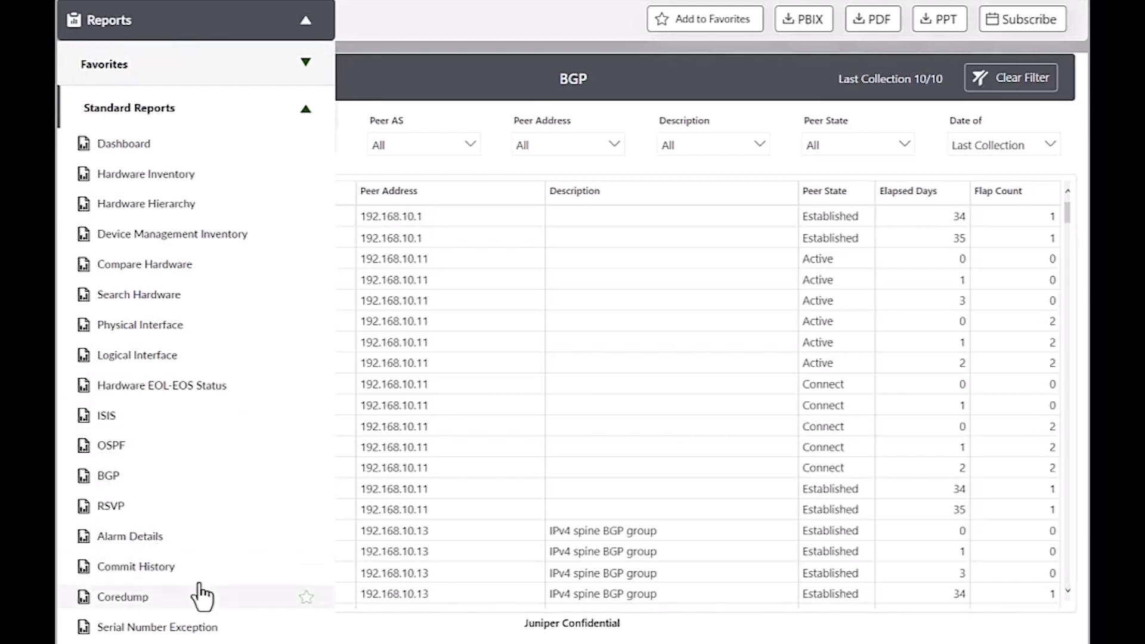
# Open the Alarm Details report (95 major, 7 minor alarms), then go back to the dashboard.
pyautogui.click(187, 549)
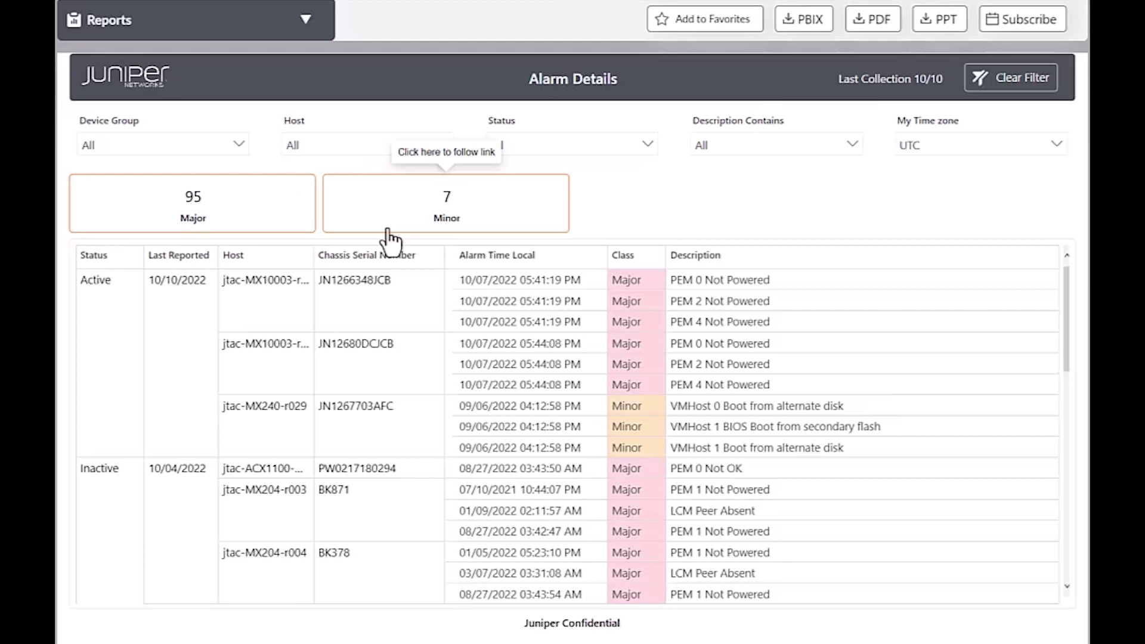
pyautogui.click(305, 20)
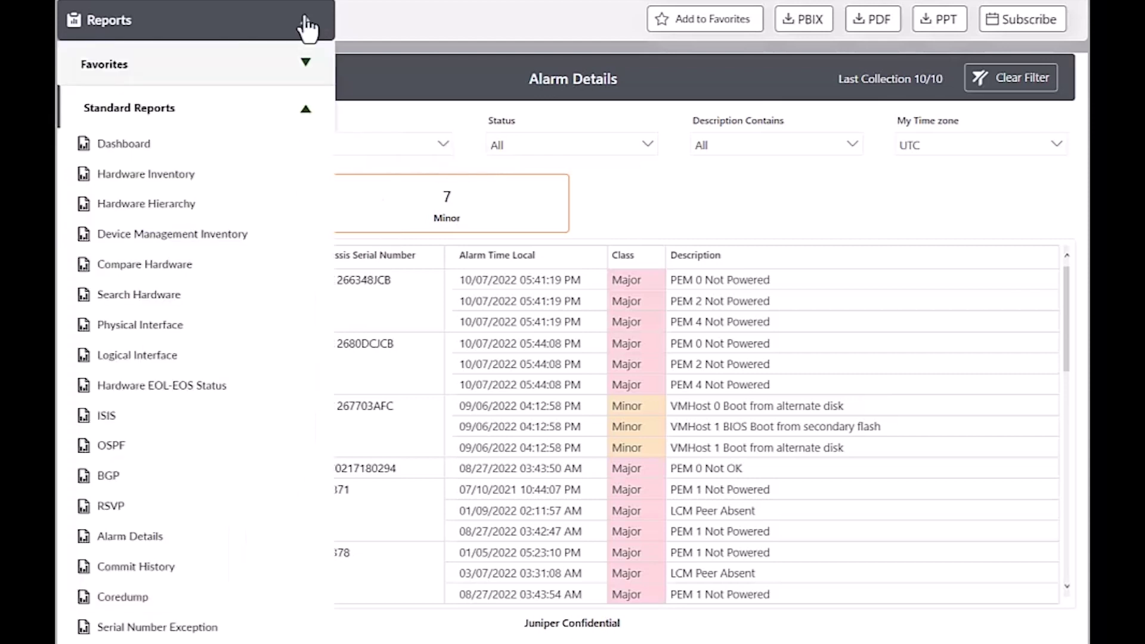
pyautogui.click(242, 145)
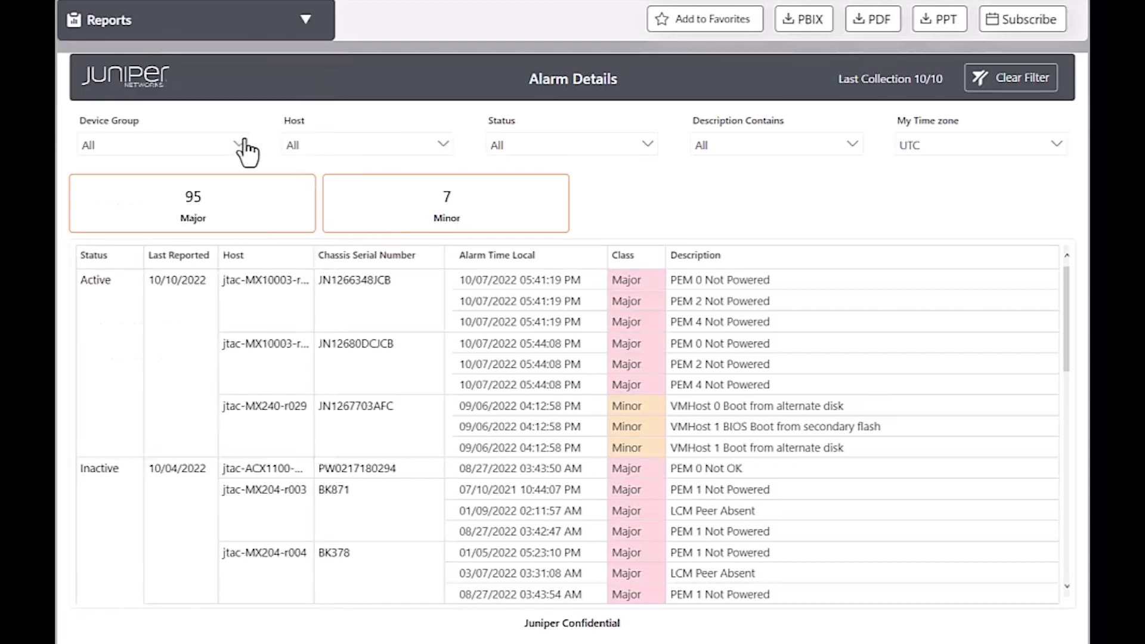